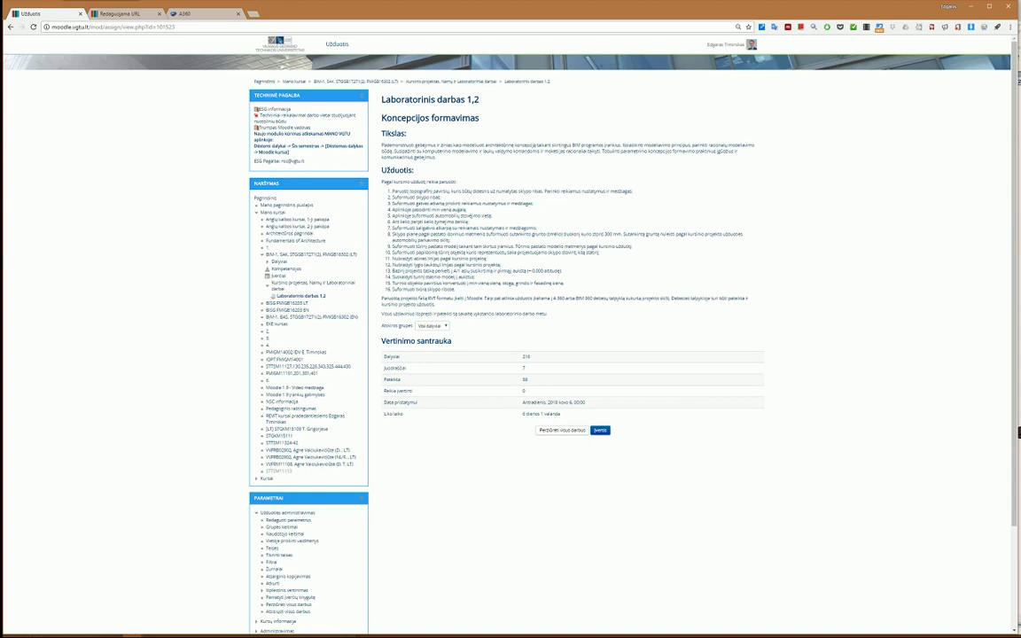
# Step: Zoom the Skypo planas floor plan, then select and deselect the topography surface
pyautogui.scroll(-2, 463, 474)
pyautogui.scroll(-2, 443, 434)
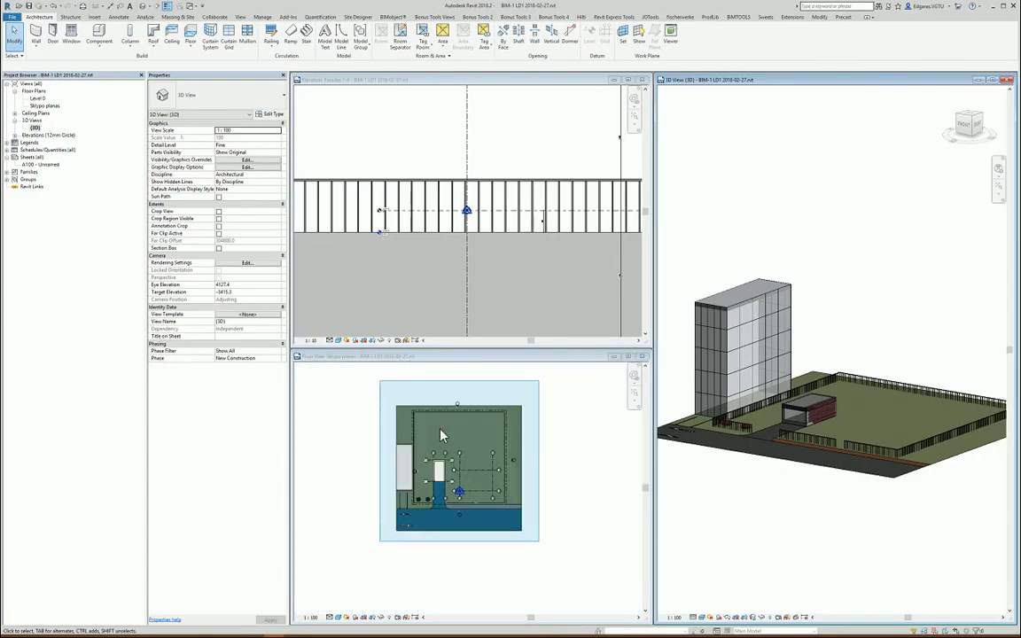
pyautogui.scroll(3, 443, 434)
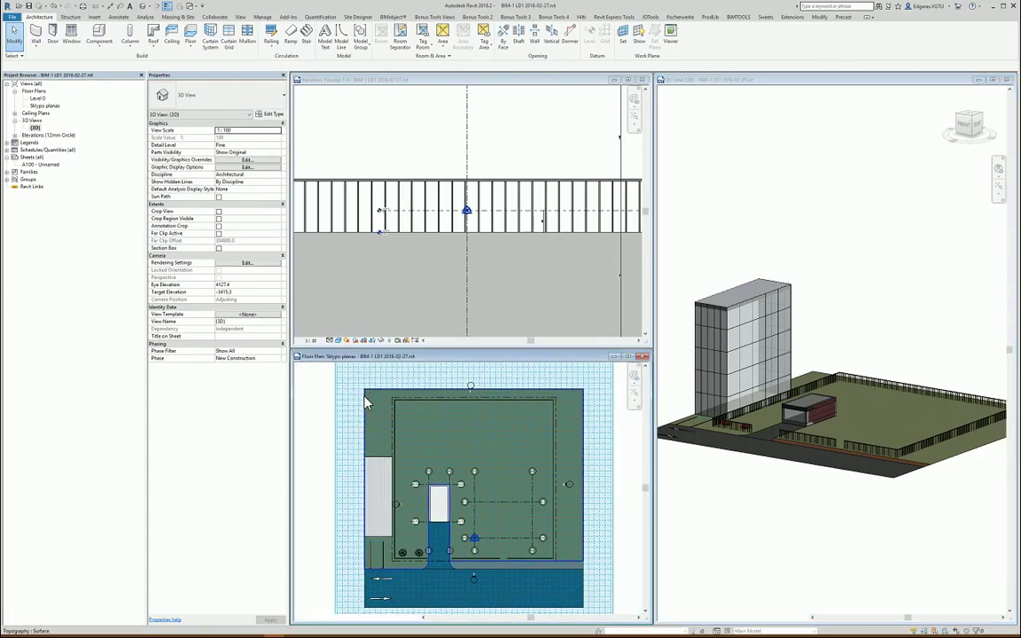
pyautogui.click(365, 401)
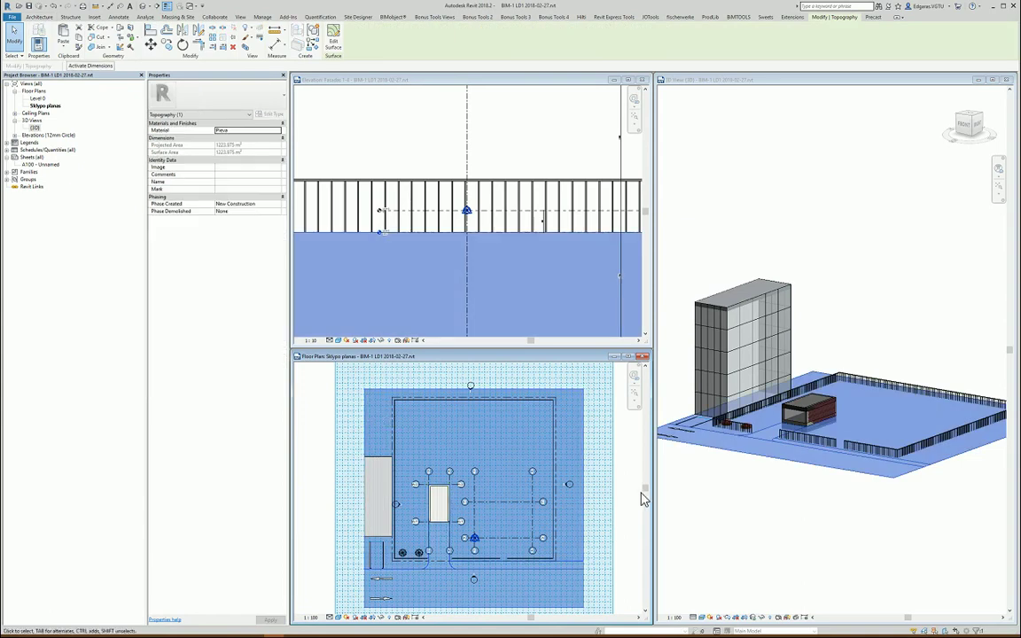
pyautogui.click(620, 490)
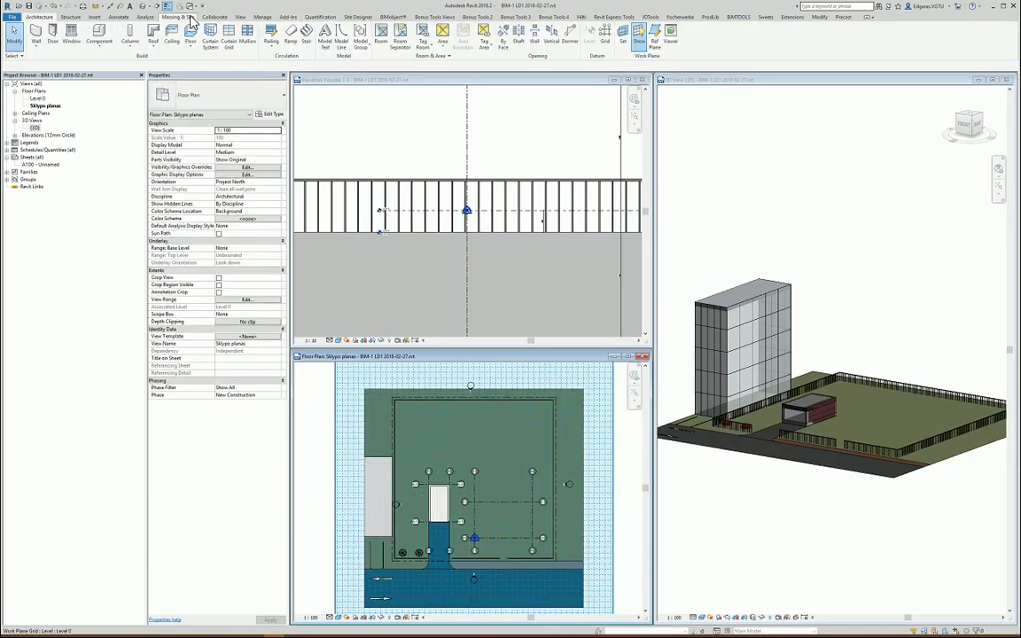
pyautogui.click(176, 18)
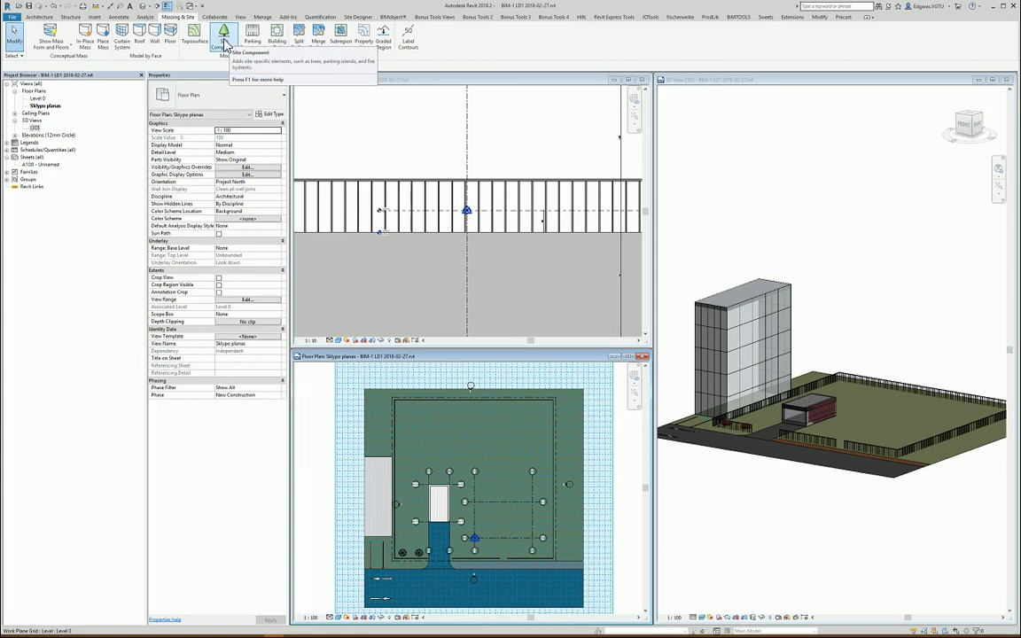
pyautogui.moveTo(154, 36)
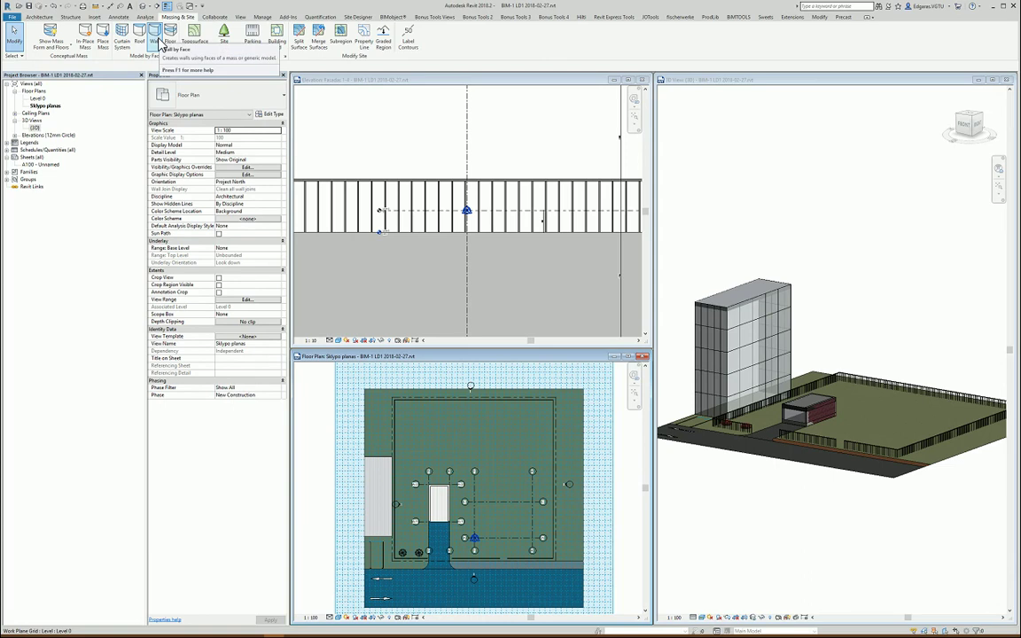
pyautogui.click(38, 17)
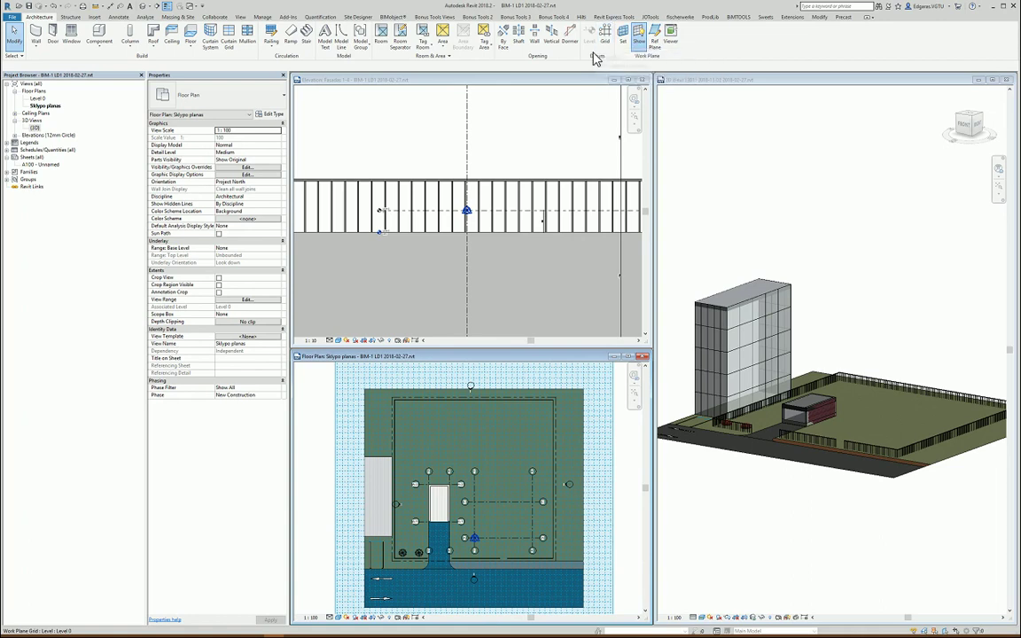
# Step: Activate the Facades 1-4 elevation and zoom out to show the fence line and building outlines
pyautogui.click(500, 139)
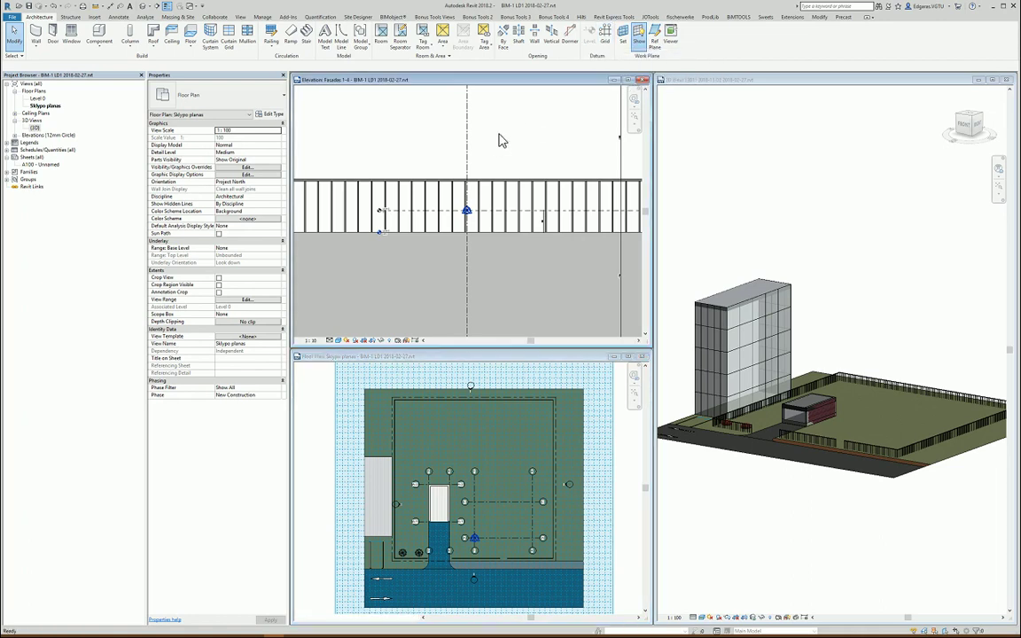
pyautogui.scroll(-3, 443, 222)
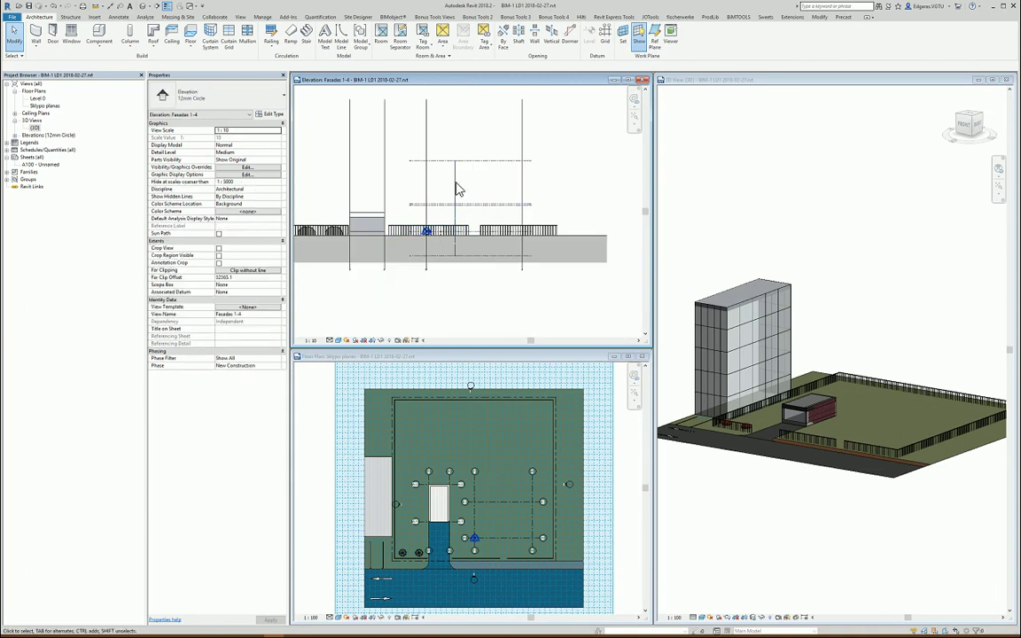
pyautogui.scroll(-1, 452, 204)
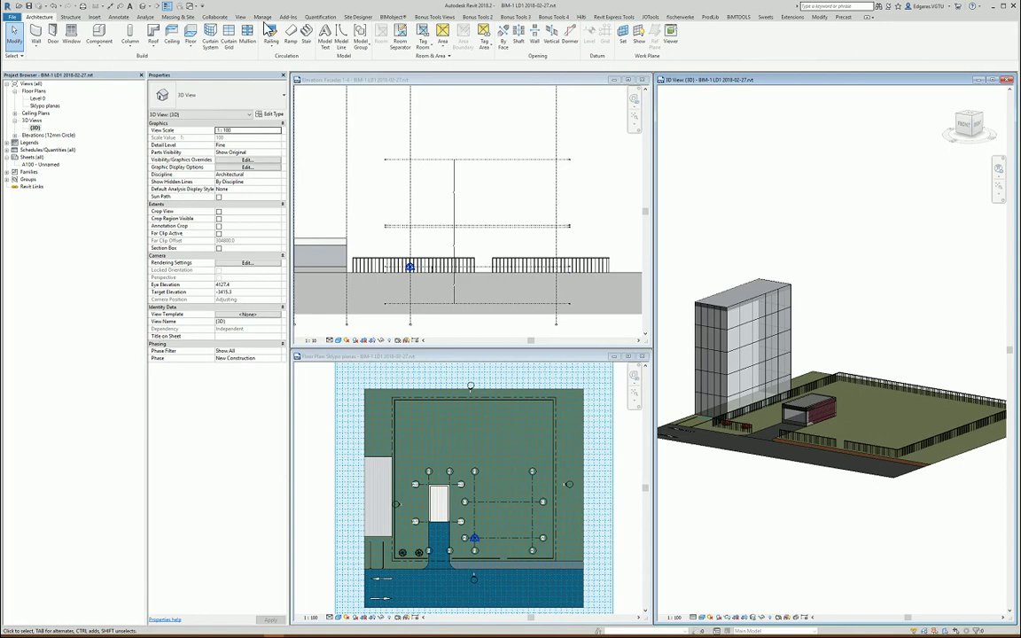
# Step: Save the BIM-1 LD1 2018-02-27 project and switch back to the browser
pyautogui.click(263, 17)
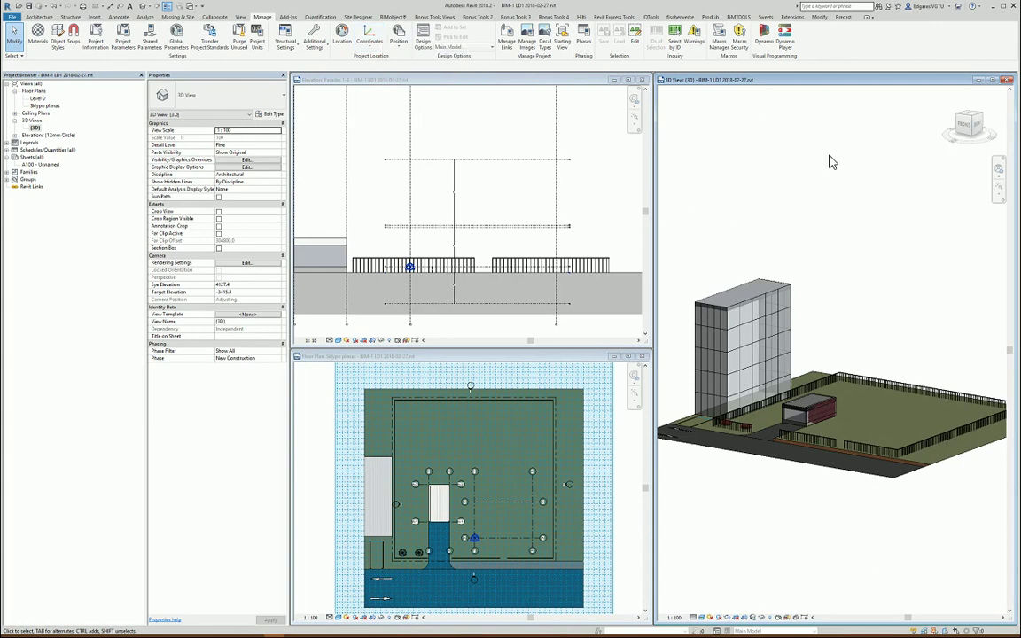
pyautogui.click(29, 6)
pyautogui.hotkey('alt', 'Tab')
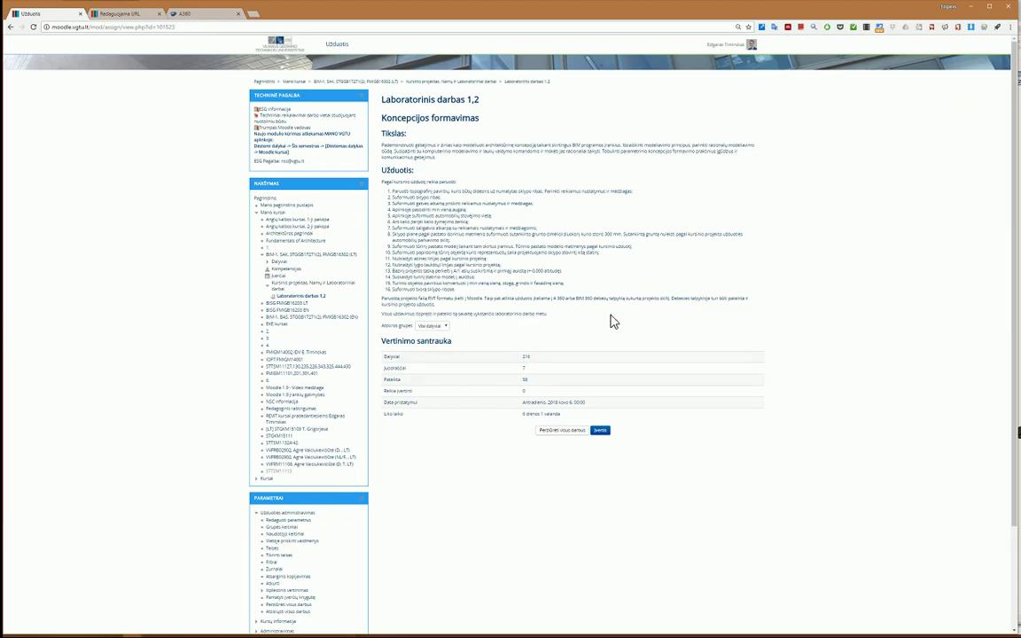
# Step: Show the file list of the A360 project [BIM-1] 2018 pavasaris
pyautogui.click(177, 14)
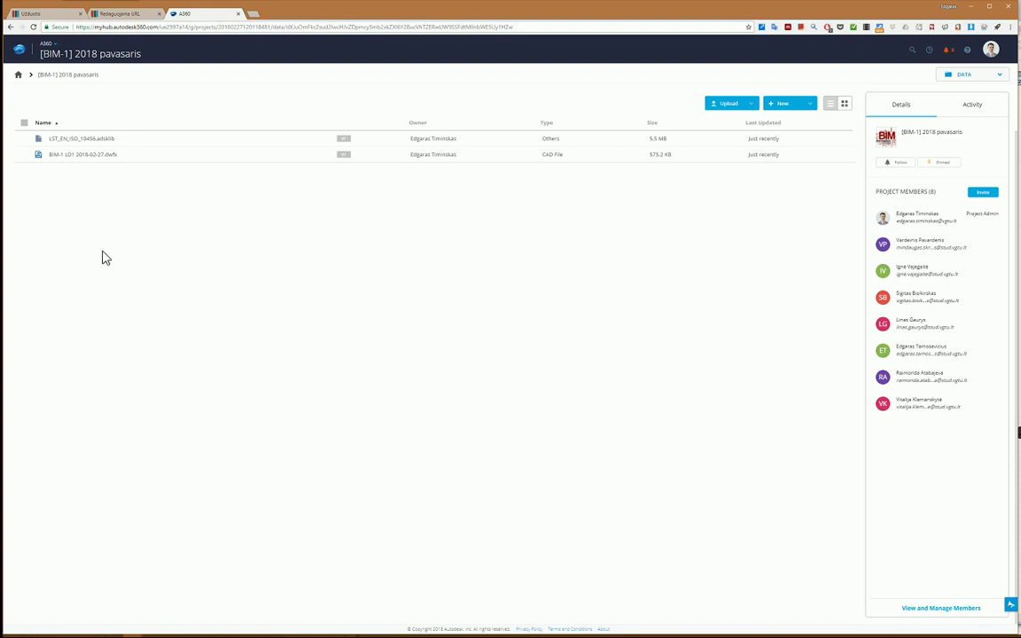
# Step: Load BIM-1 LD1 2018-02-27.dwfx in the A360 online viewer
pyautogui.click(89, 155)
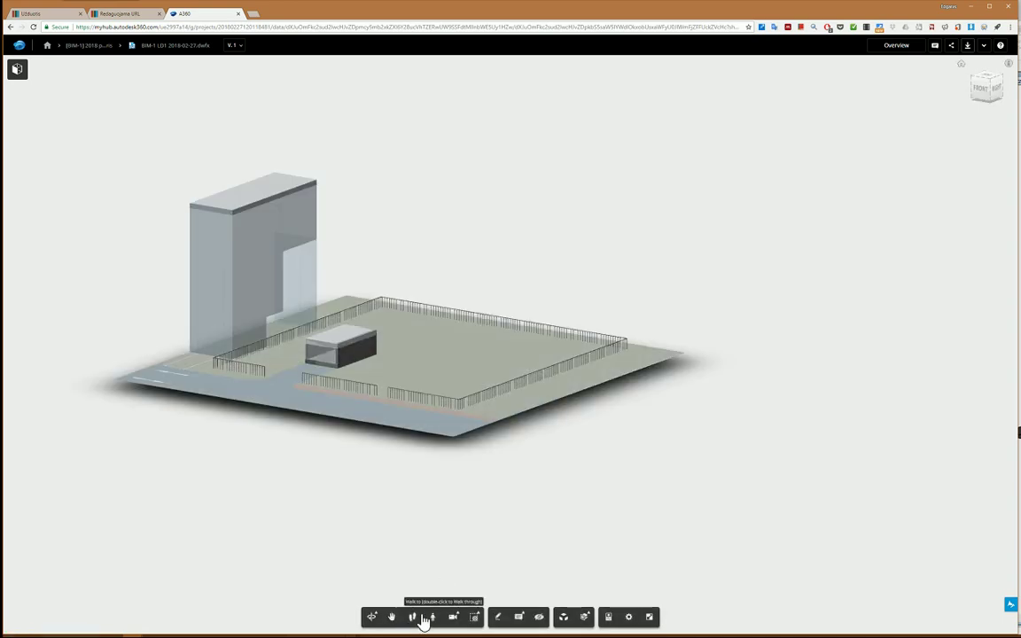
# Step: Enter First Person mode, look along the fence, then walk toward the dark pavilion
pyautogui.click(413, 618)
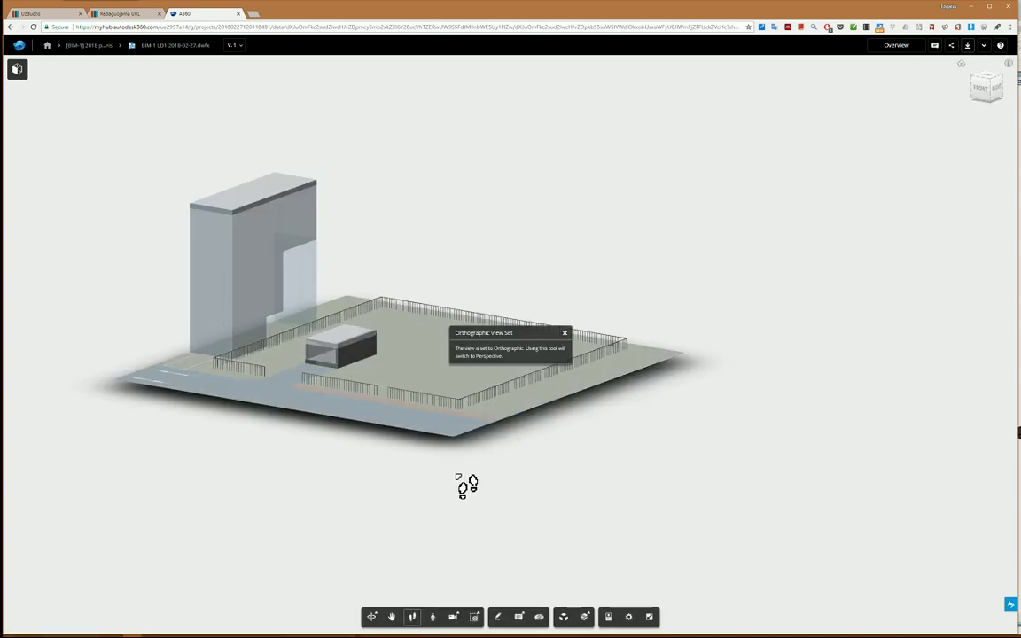
pyautogui.click(432, 617)
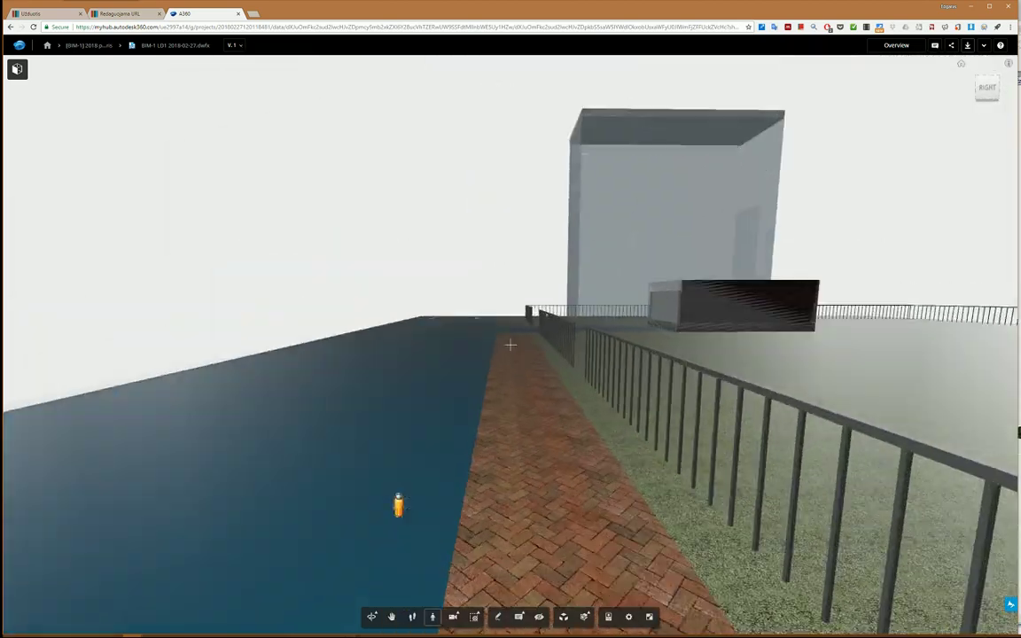
pyautogui.moveTo(511, 344); pyautogui.dragTo(674, 347)
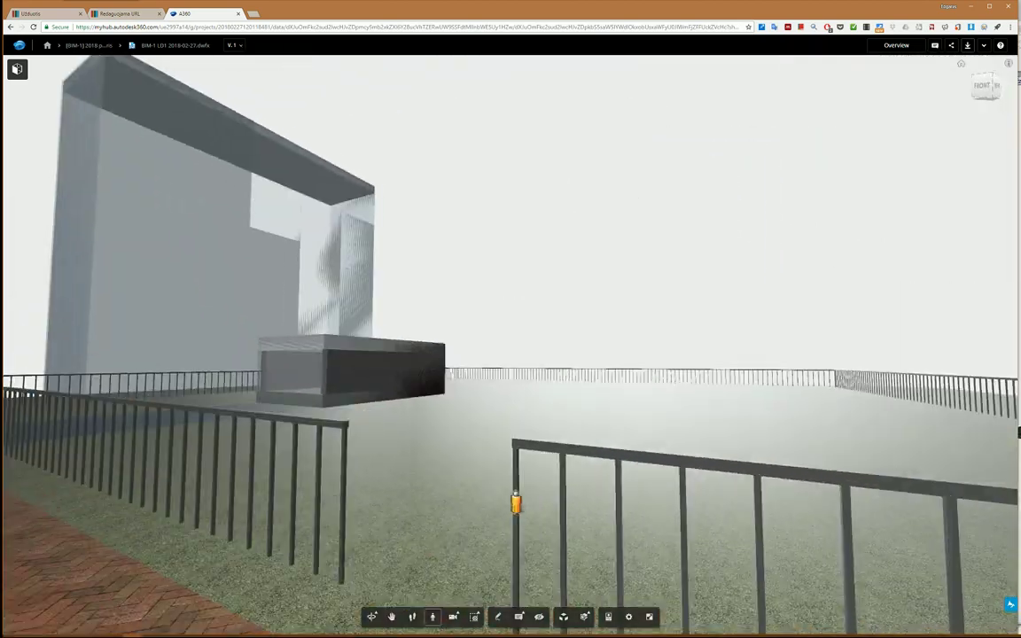
pyautogui.moveTo(511, 345); pyautogui.dragTo(355, 346)
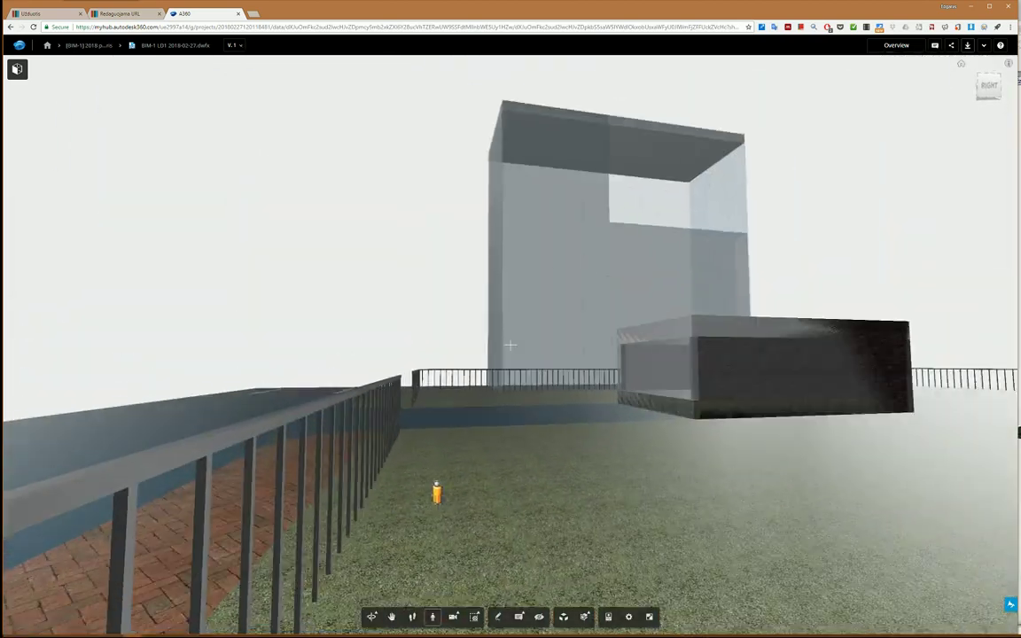
pyautogui.press('w')
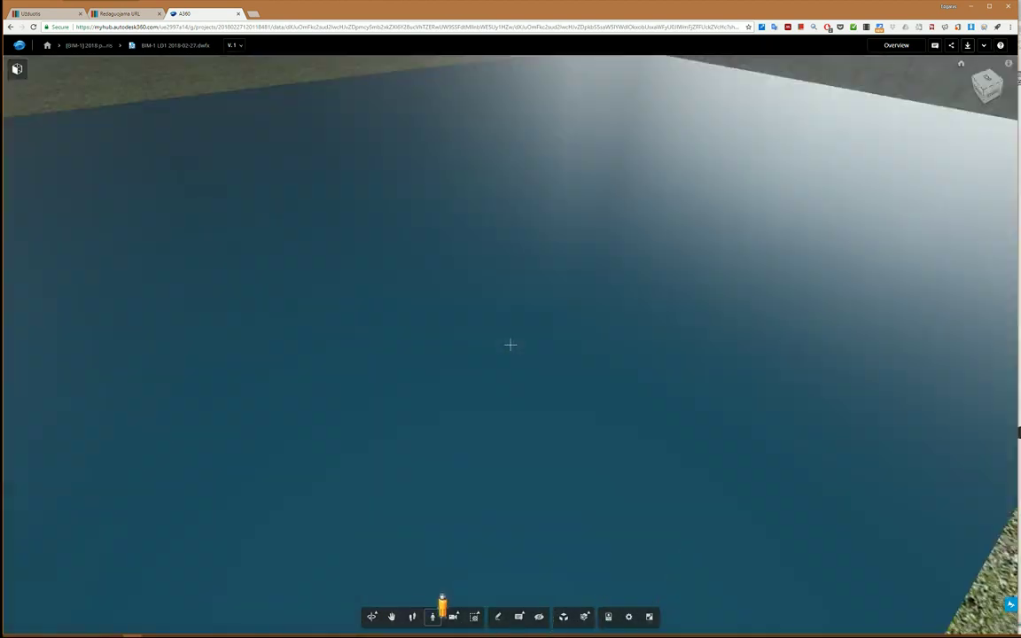
# Step: Walk into and around the pavilion, then view and close its end wall's properties
pyautogui.moveTo(510, 345); pyautogui.dragTo(443, 266)
pyautogui.press('w')
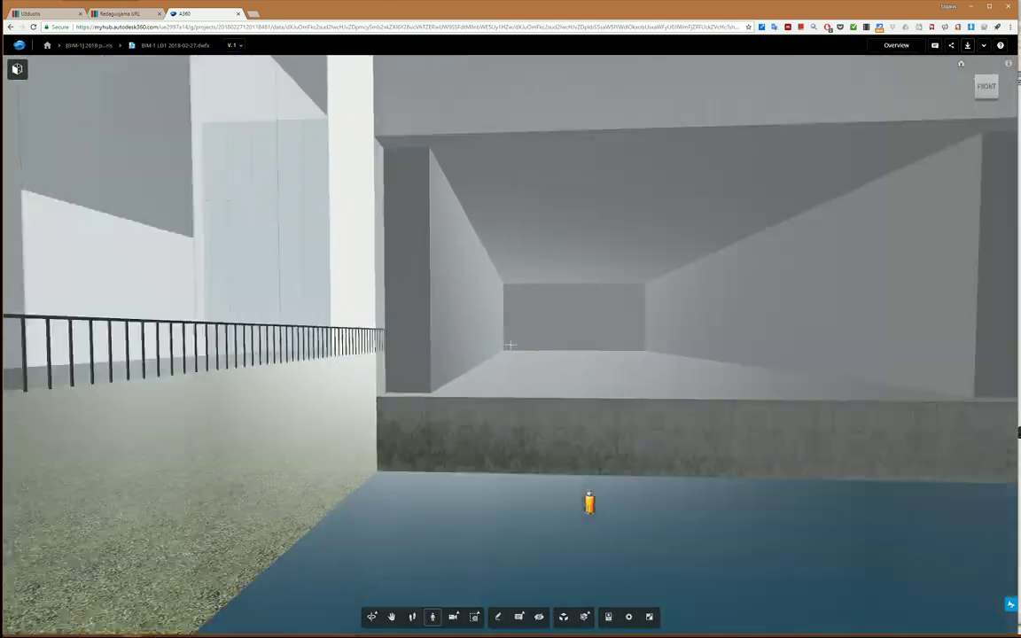
pyautogui.press('s')
pyautogui.moveTo(511, 344); pyautogui.dragTo(510, 345)
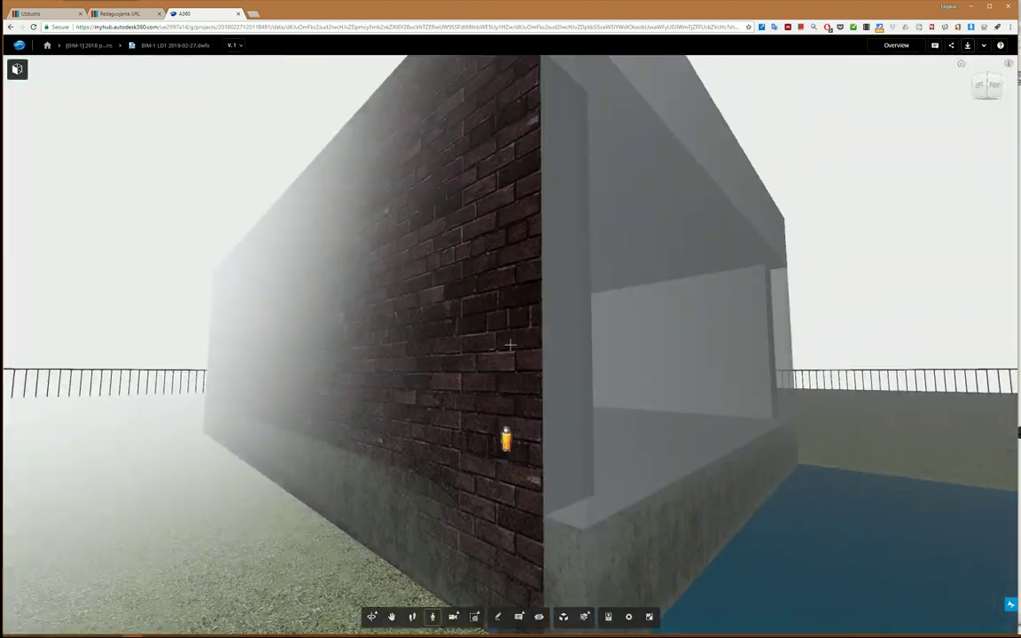
pyautogui.click(608, 618)
pyautogui.click(608, 617)
# Step: Turn to bring the tower into view, then return to the file list and Moodle assignment page
pyautogui.moveTo(587, 487)
pyautogui.mouseDown()
pyautogui.moveTo(541, 399)
pyautogui.moveTo(566, 298)
pyautogui.moveTo(511, 375)
pyautogui.moveTo(534, 363)
pyautogui.moveTo(527, 373)
pyautogui.moveTo(509, 345)
pyautogui.mouseUp()
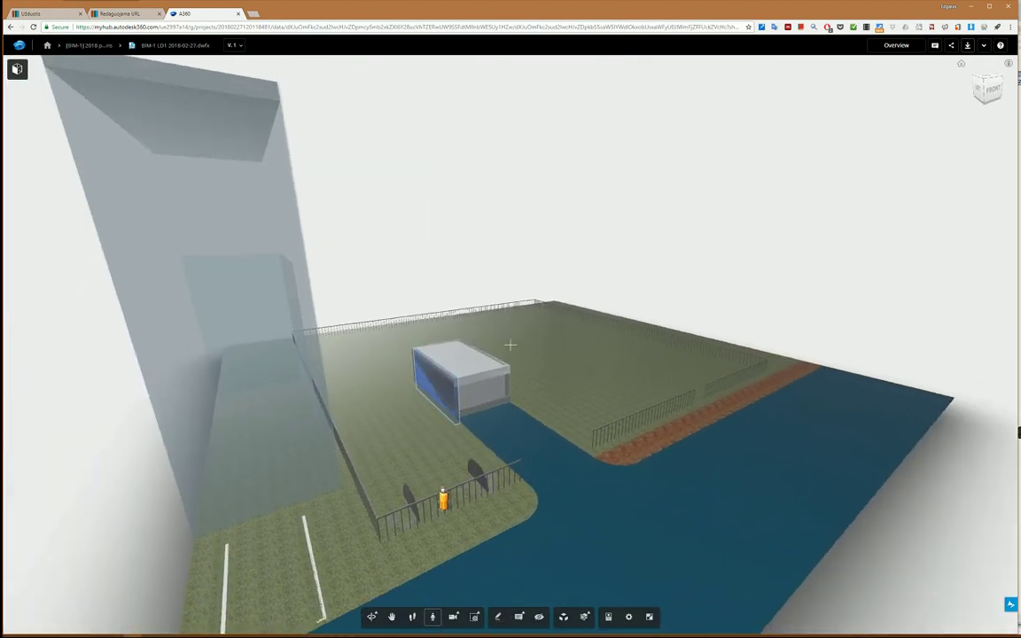
pyautogui.moveTo(473, 490); pyautogui.dragTo(416, 491)
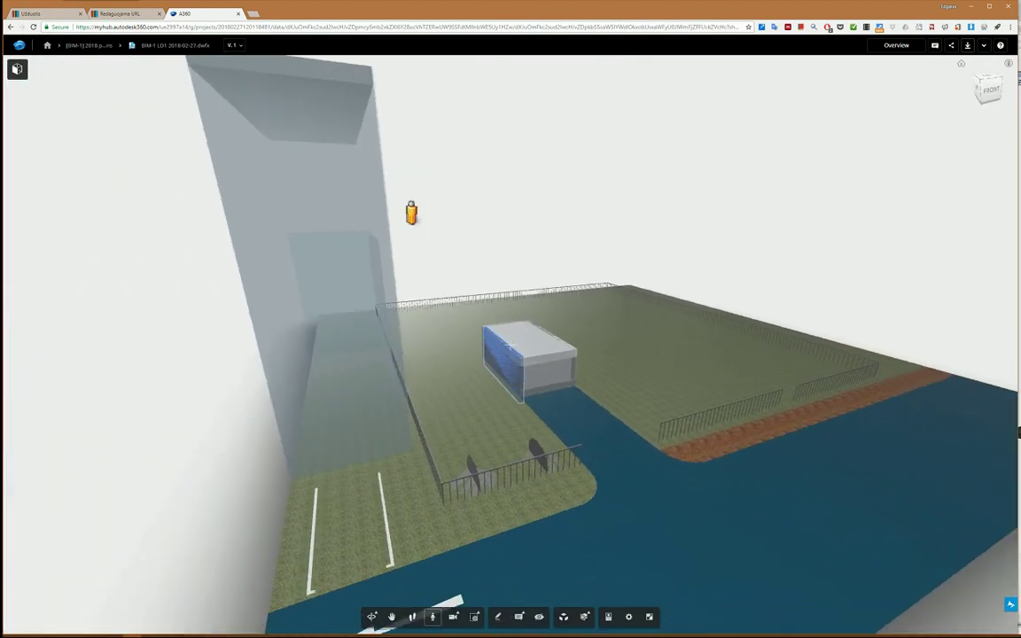
pyautogui.click(84, 47)
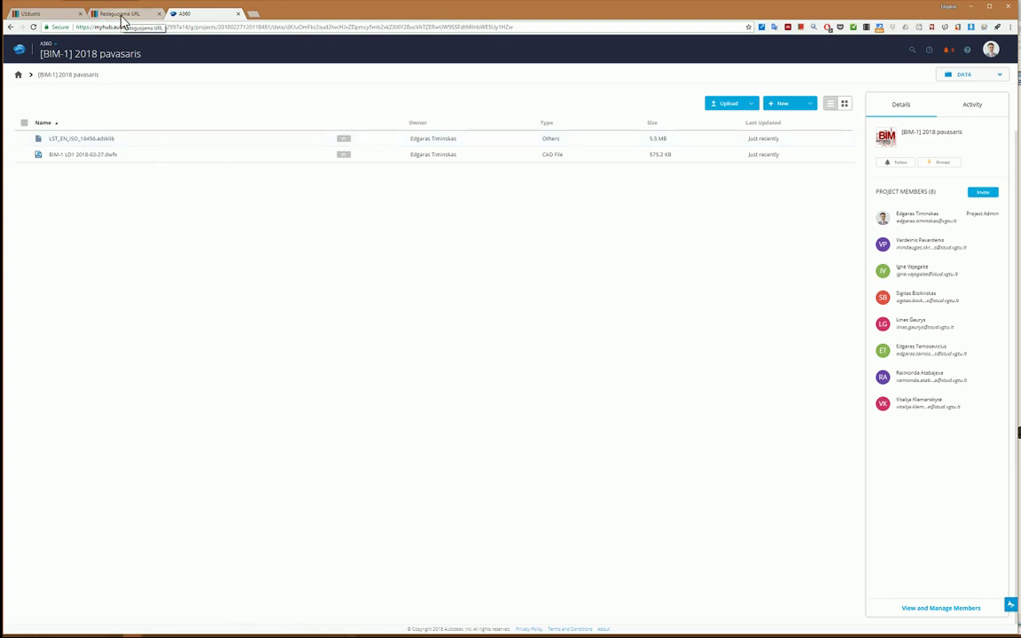
pyautogui.click(21, 15)
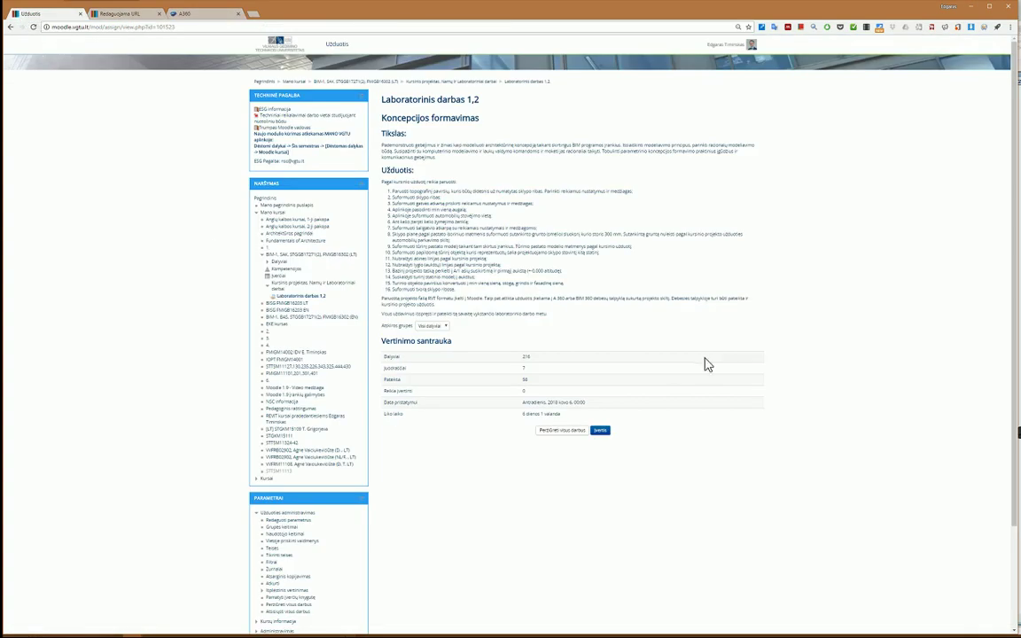